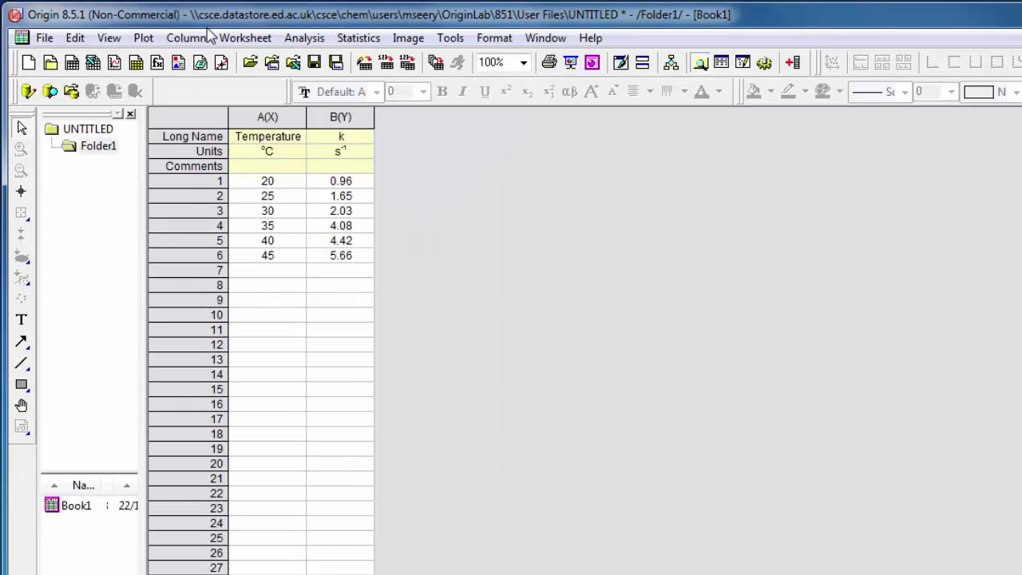
- Add three new columns to the worksheet
{"action": "left_click", "coordinate": [302, 65]}
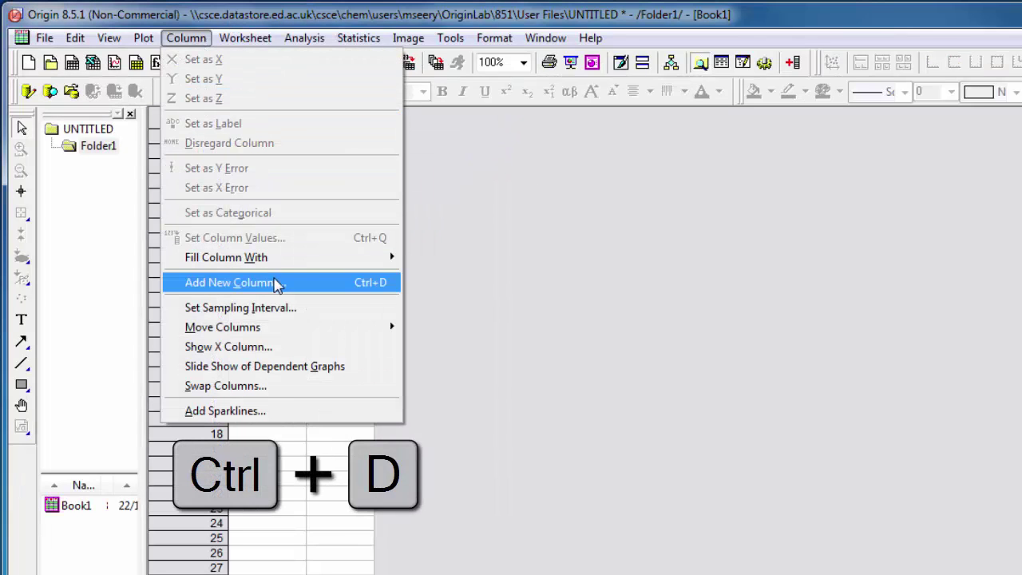
{"action": "left_click", "coordinate": [480, 260]}
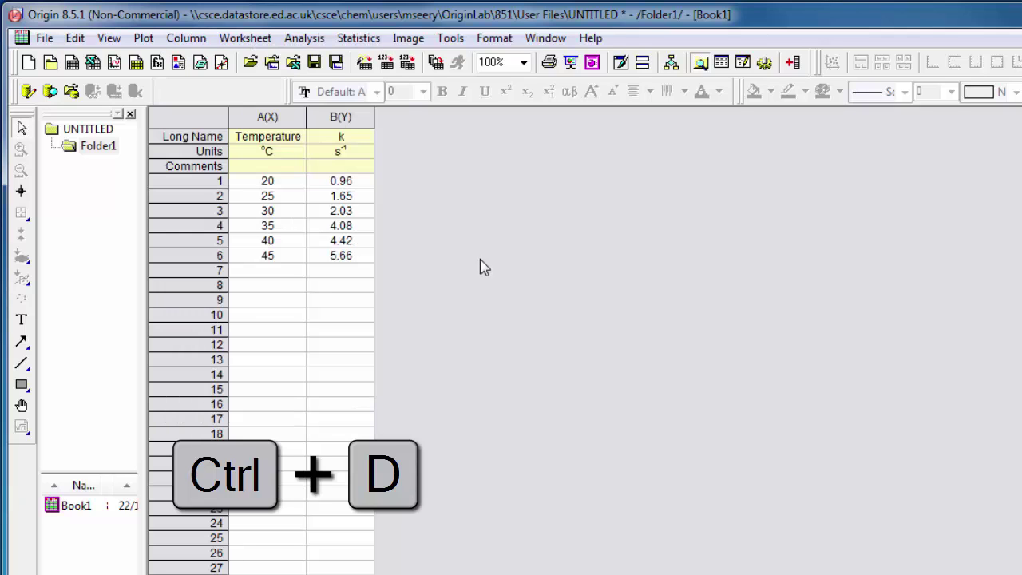
{"action": "key", "text": "ctrl+d"}
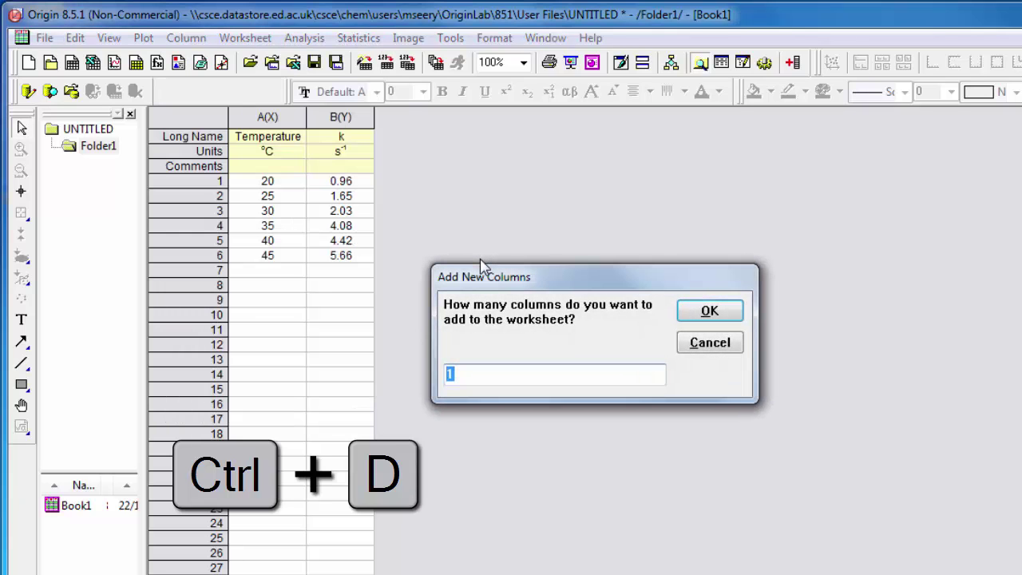
{"action": "type", "text": "3"}
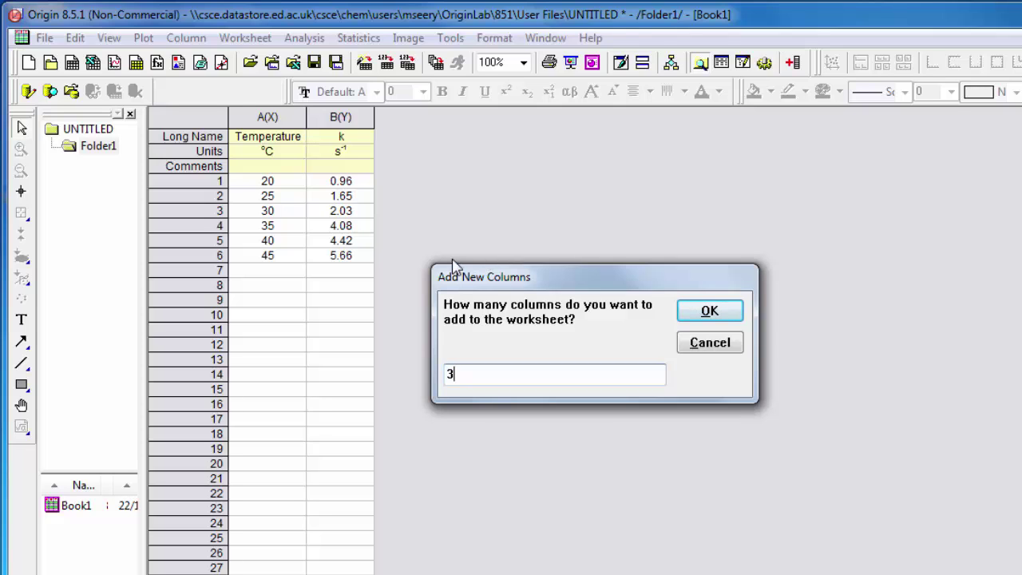
{"action": "left_click", "coordinate": [695, 315]}
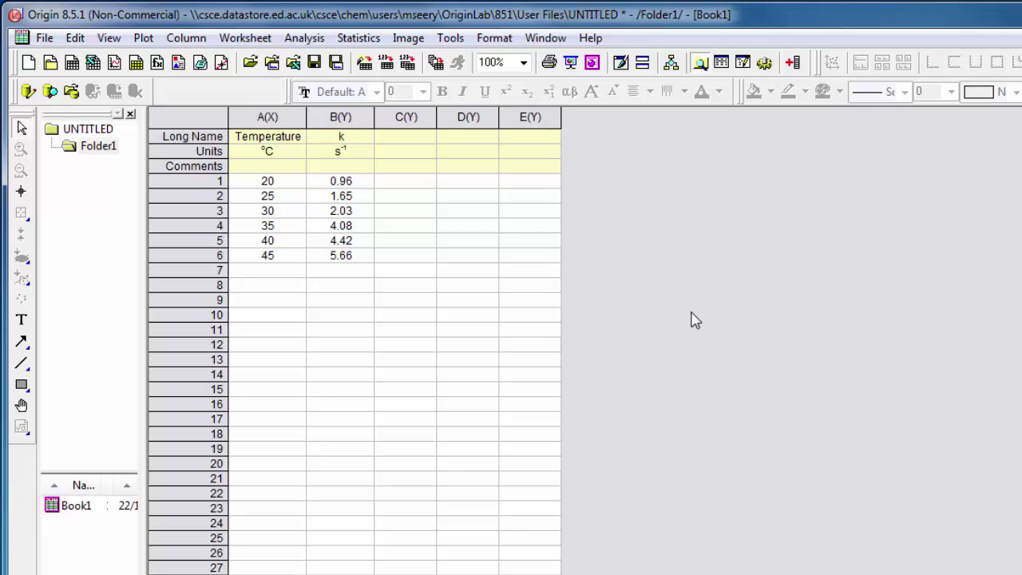
- Label column C with the long name Temperature and the unit K
{"action": "left_click", "coordinate": [409, 140]}
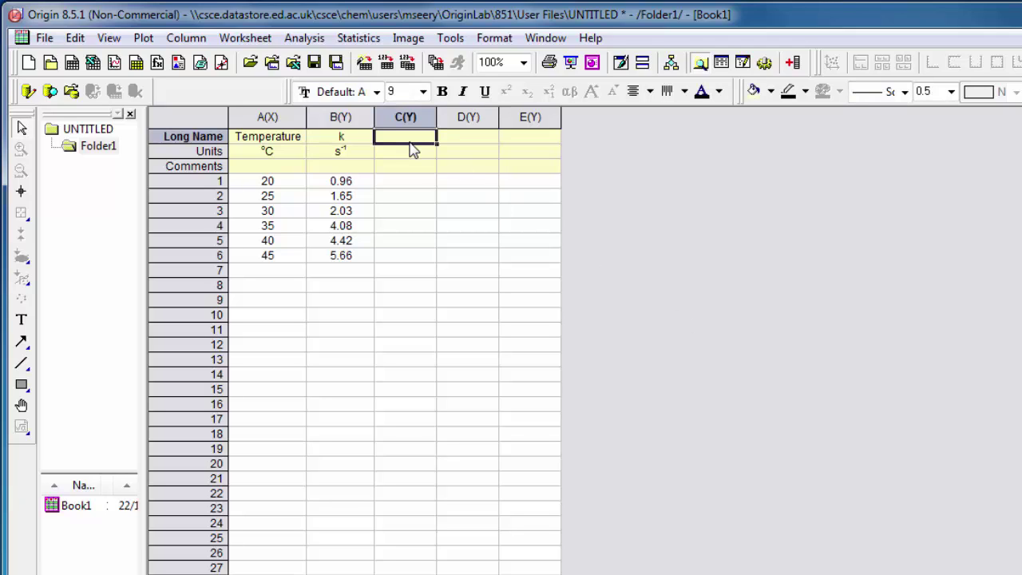
{"action": "type", "text": "Temperature"}
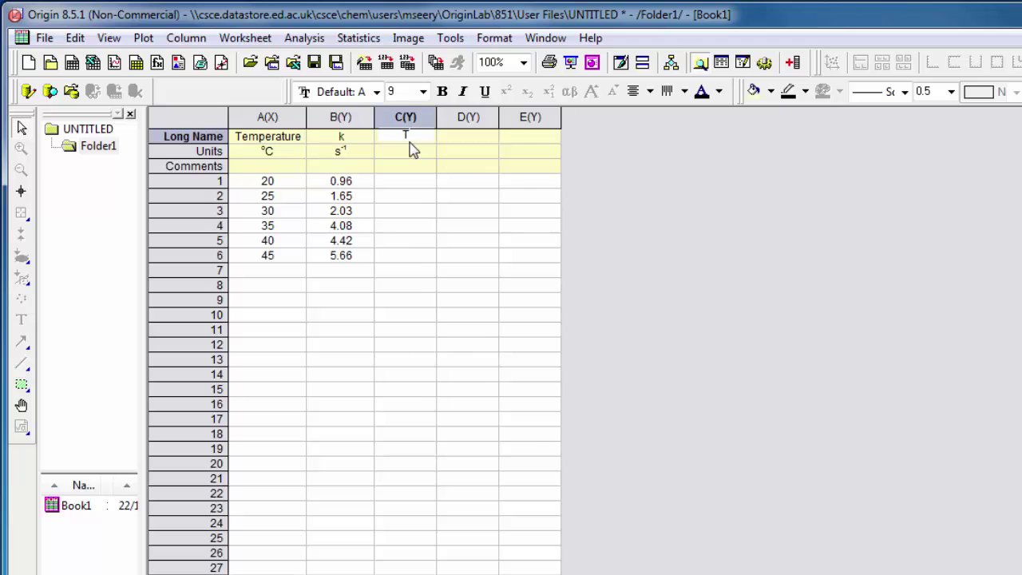
{"action": "key", "text": "Return"}
{"action": "type", "text": "K"}
- Fill rows 1 to 6 of column C with the formula col(A)+273
{"action": "left_click", "coordinate": [432, 186]}
{"action": "key", "text": "ctrl+q"}
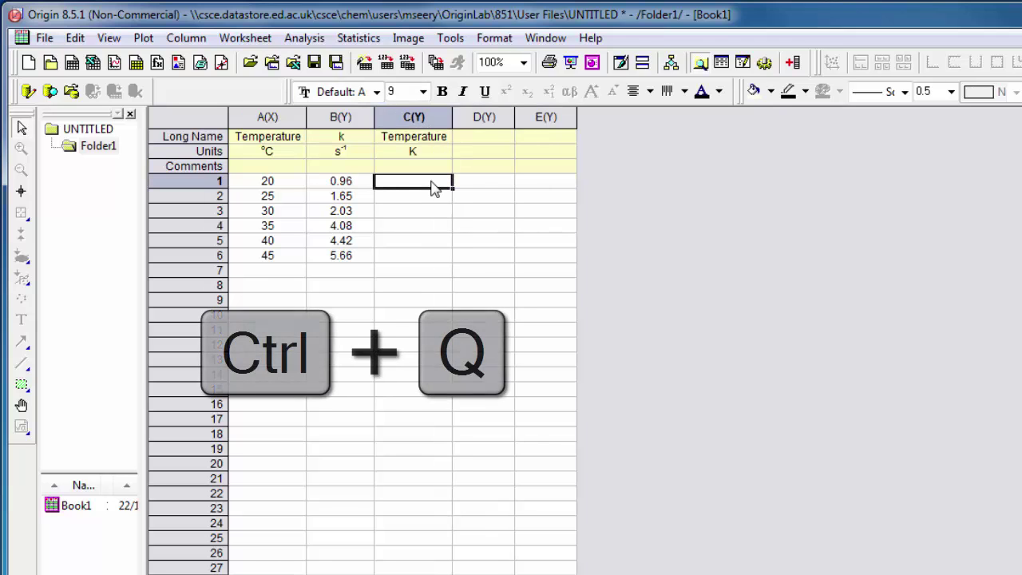
{"action": "left_click", "coordinate": [186, 39]}
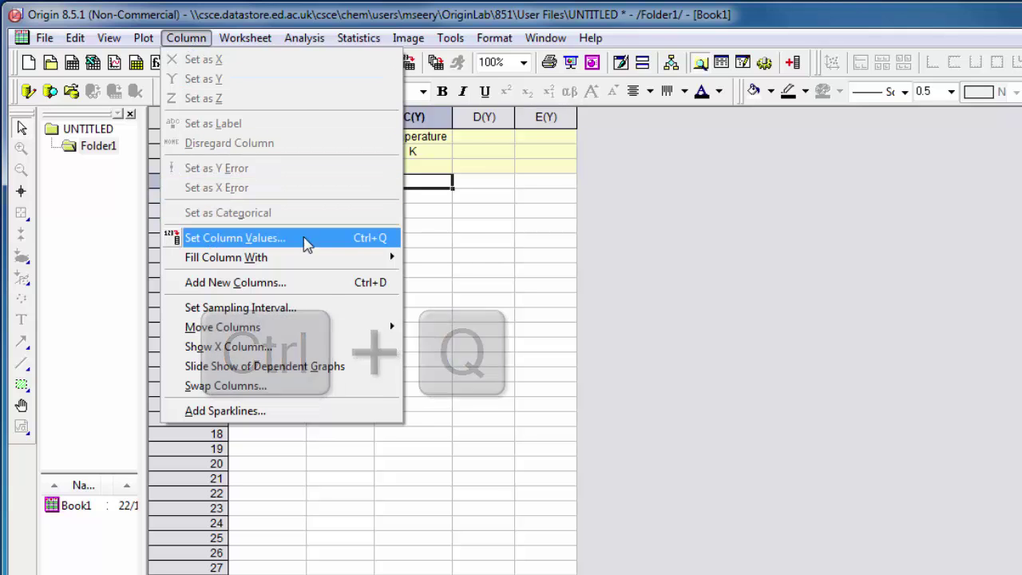
{"action": "left_click", "coordinate": [442, 191]}
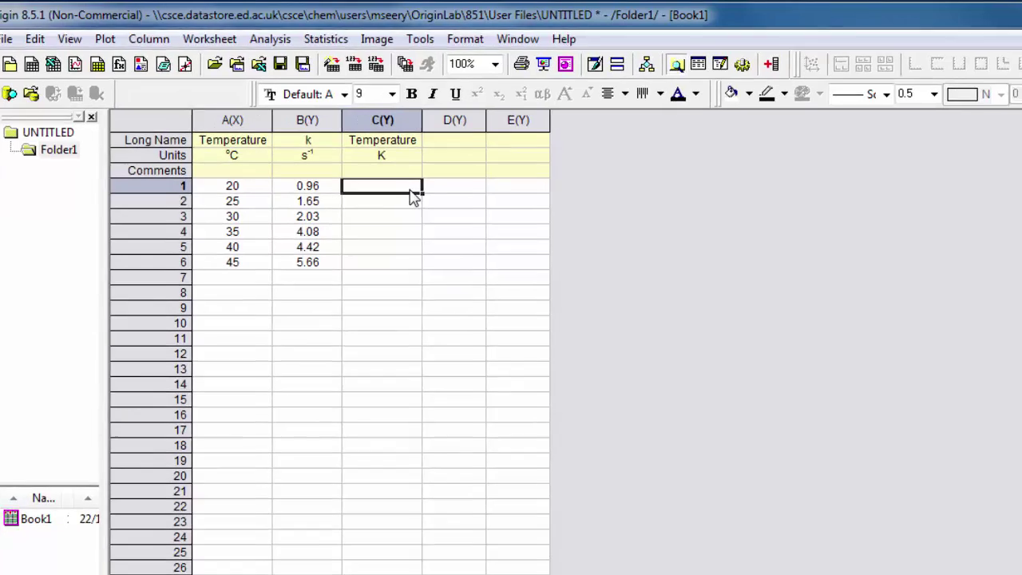
{"action": "key", "text": "ctrl+q"}
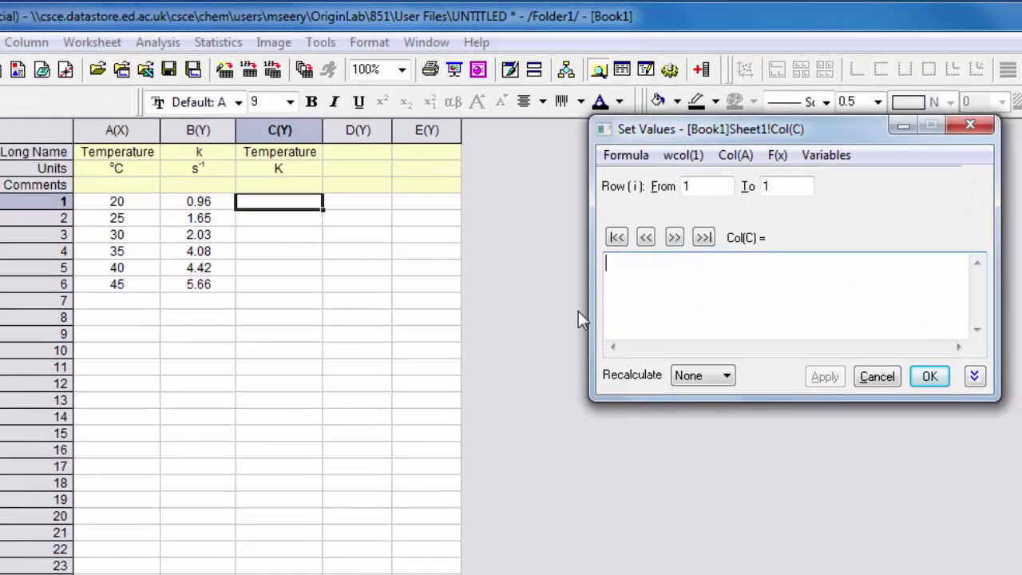
{"action": "double_click", "coordinate": [767, 186]}
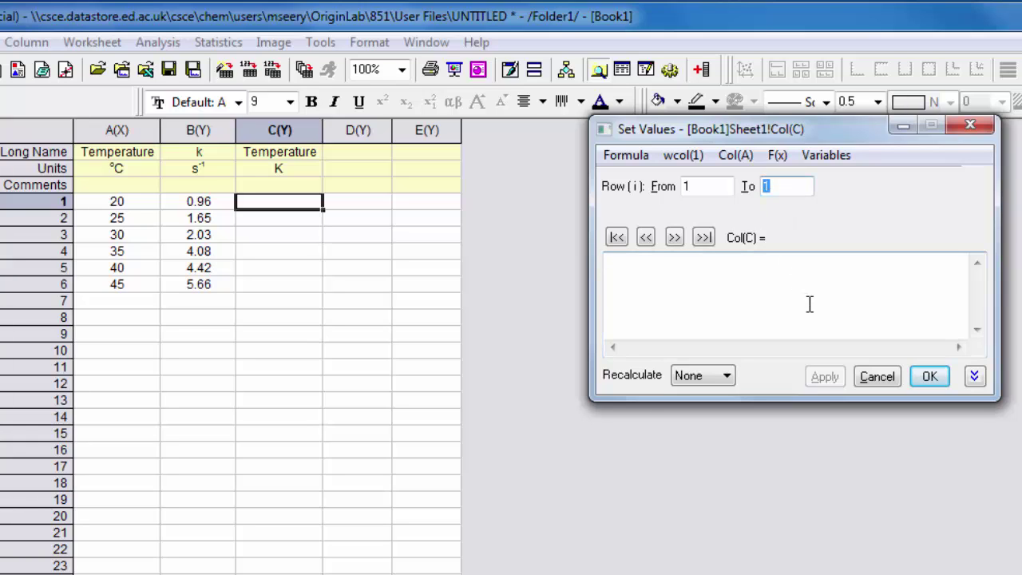
{"action": "type", "text": "6"}
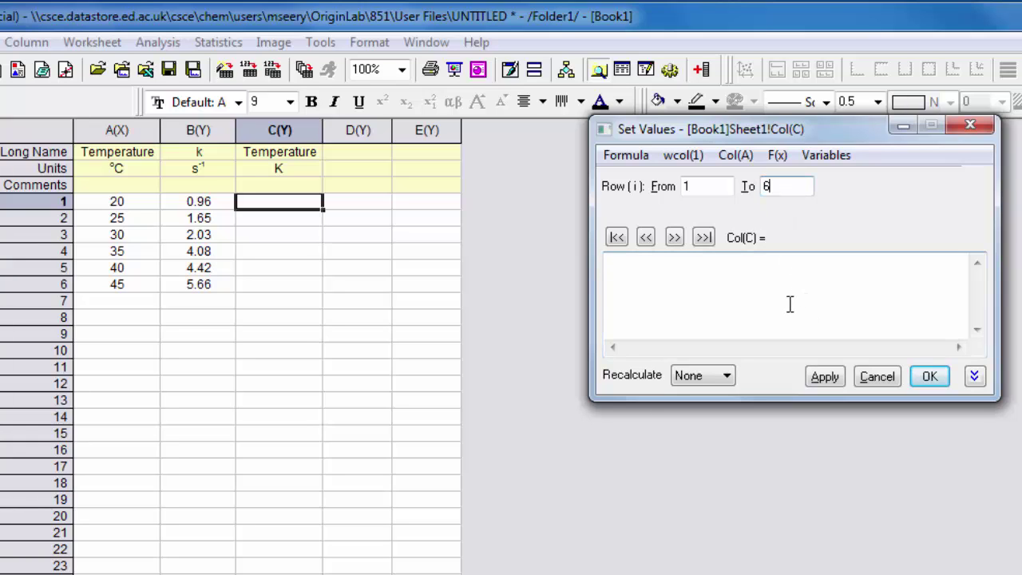
{"action": "left_click", "coordinate": [790, 304]}
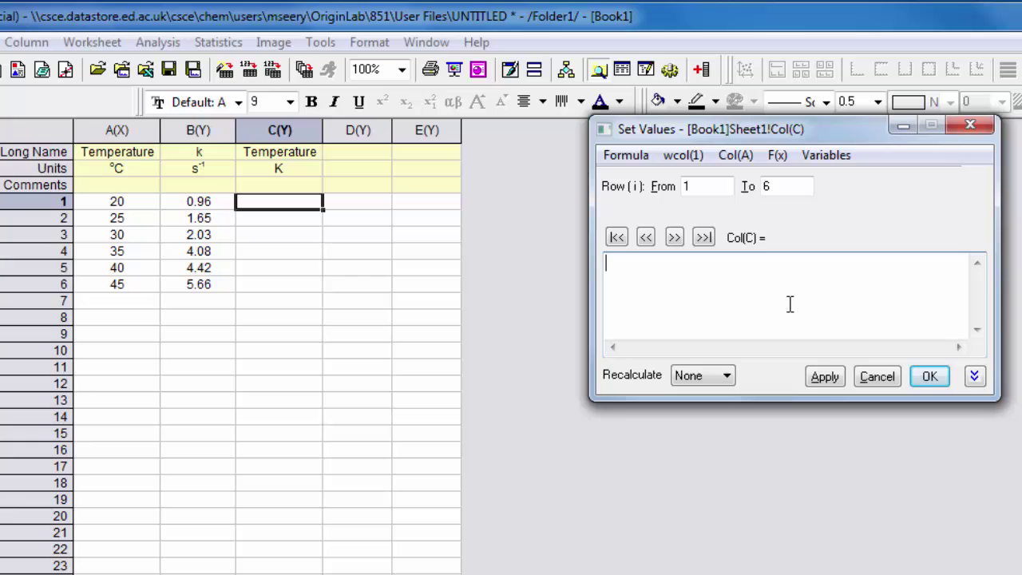
{"action": "type", "text": "col(A)+273"}
{"action": "left_click", "coordinate": [827, 380]}
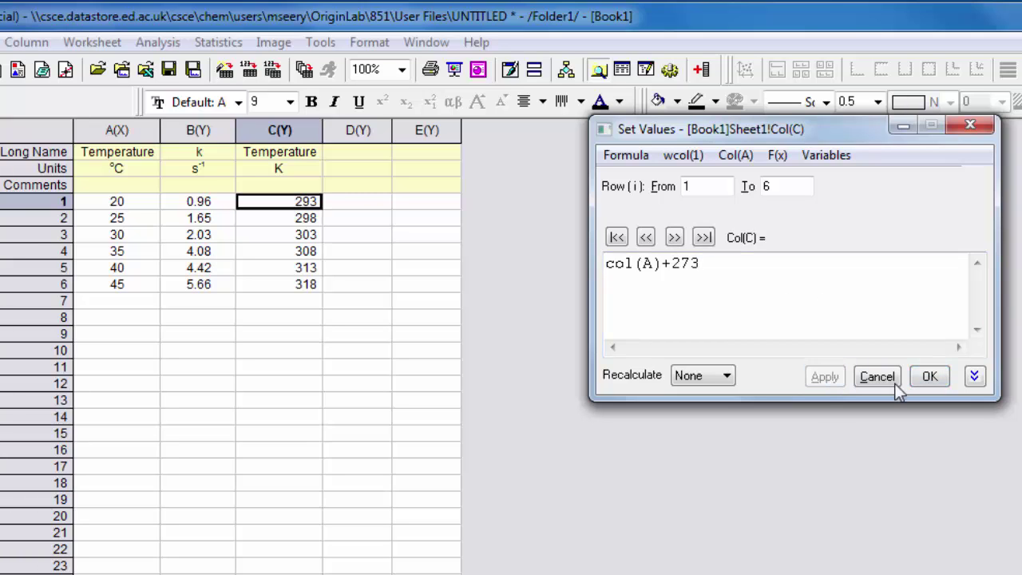
{"action": "left_click", "coordinate": [935, 383]}
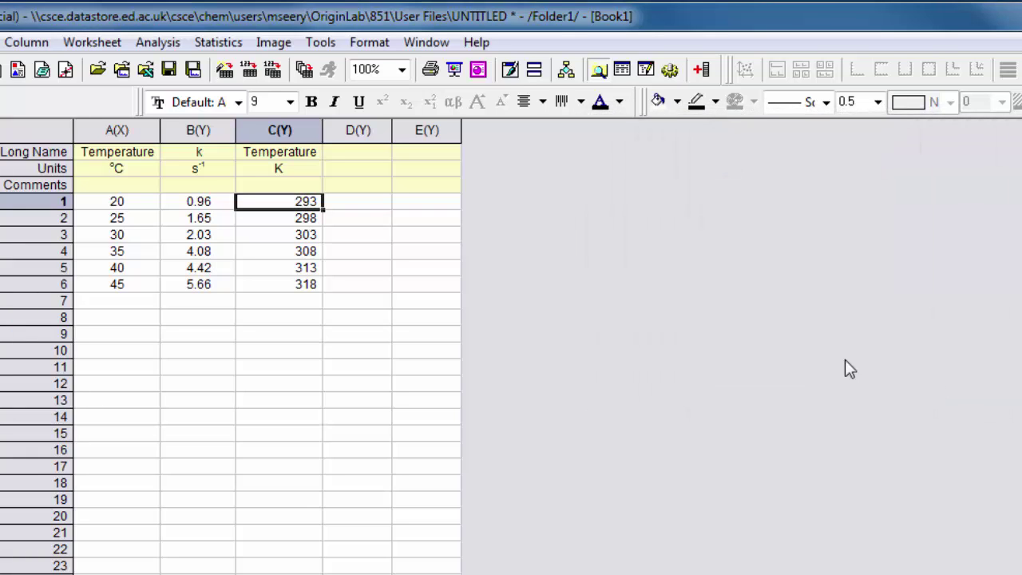
- Label column D with the long name 1/T and the unit K⁻¹, with the -1 as superscript
{"action": "left_click", "coordinate": [391, 174]}
{"action": "type", "text": "K\\+(-1)"}
{"action": "key", "text": "Return"}
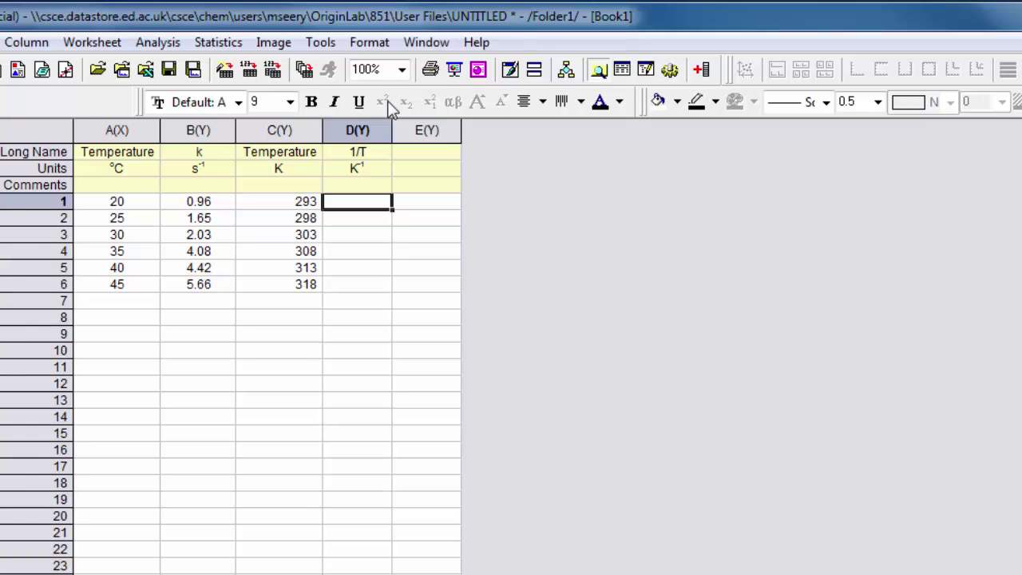
- Fill rows 1 to 6 of column D with the formula 1/col(C)
{"action": "key", "text": "ctrl+q"}
{"action": "type", "text": "1/col(C)"}
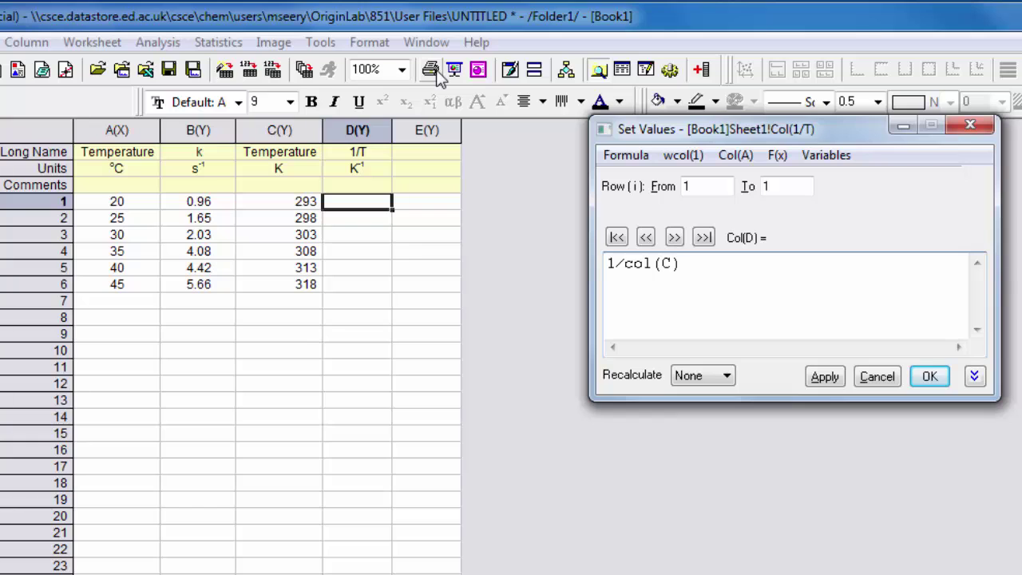
{"action": "left_click", "coordinate": [825, 378]}
{"action": "double_click", "coordinate": [760, 189]}
{"action": "type", "text": "6"}
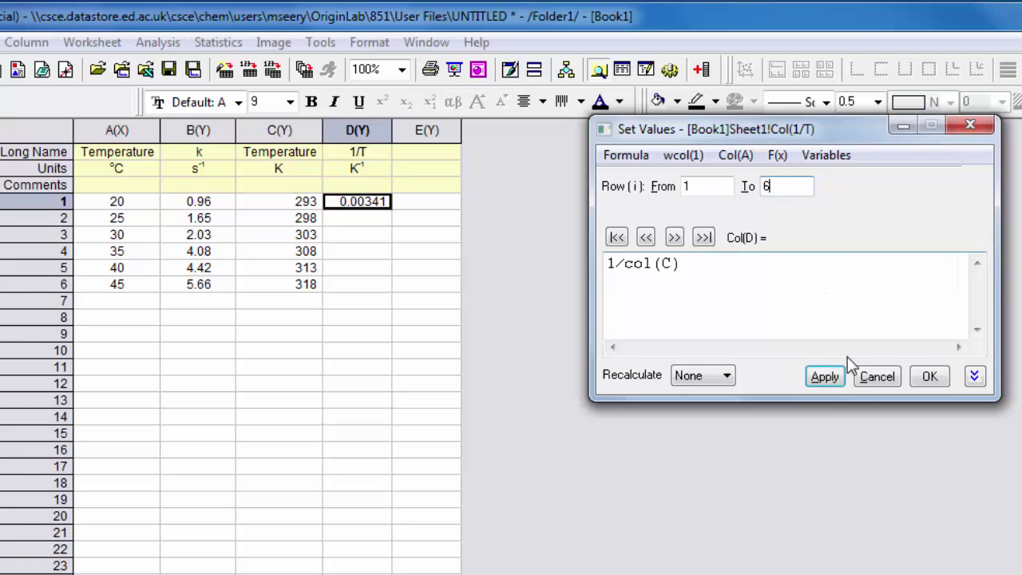
{"action": "left_click", "coordinate": [829, 378]}
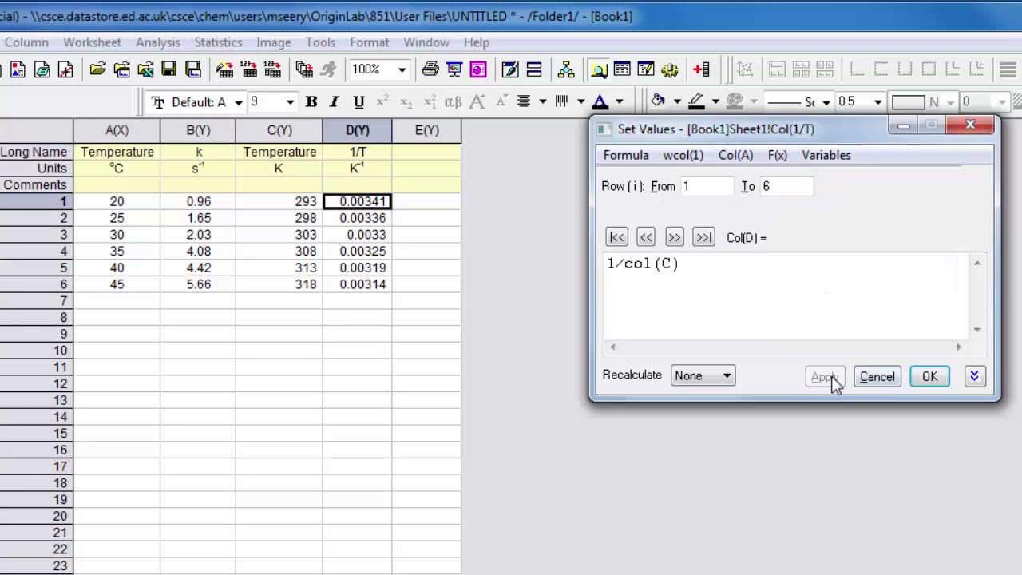
{"action": "left_click", "coordinate": [930, 378]}
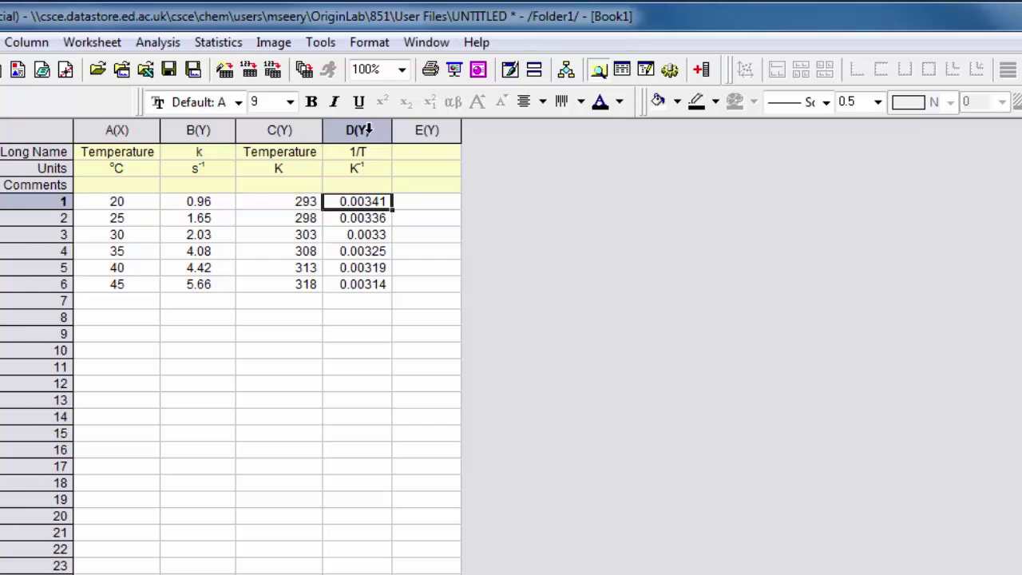
- Set the 1/T column D as an X column
{"action": "right_click", "coordinate": [372, 131]}
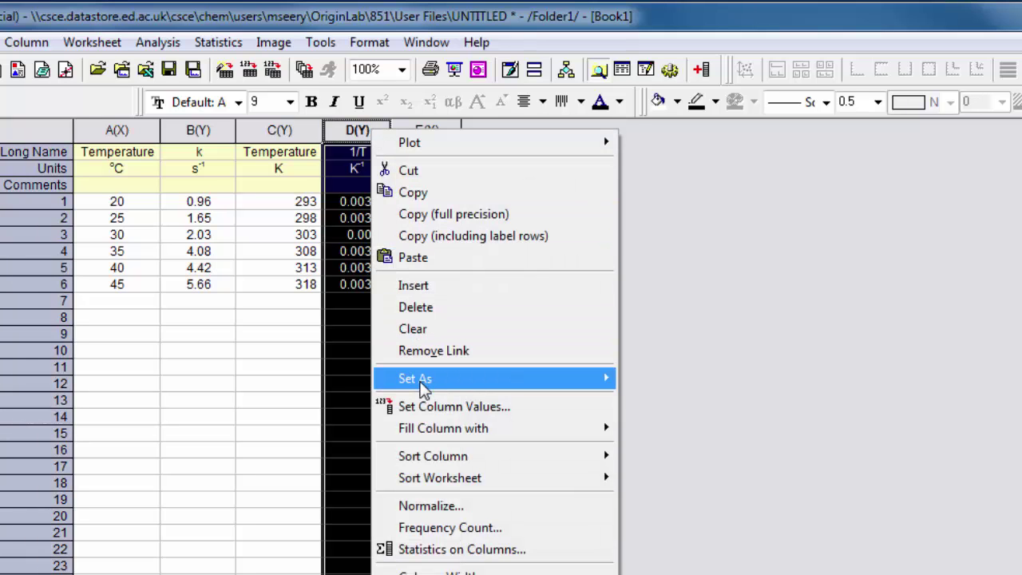
{"action": "mouse_move", "coordinate": [422, 382]}
{"action": "left_click", "coordinate": [657, 386]}
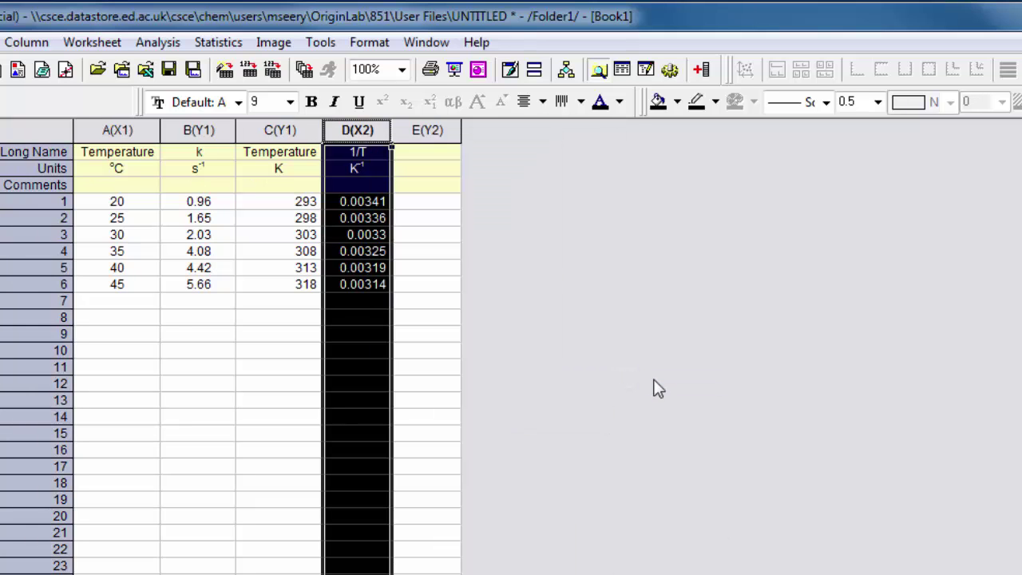
- Label column E with the long name ln k and the unit [s⁻¹]
{"action": "left_click", "coordinate": [428, 154]}
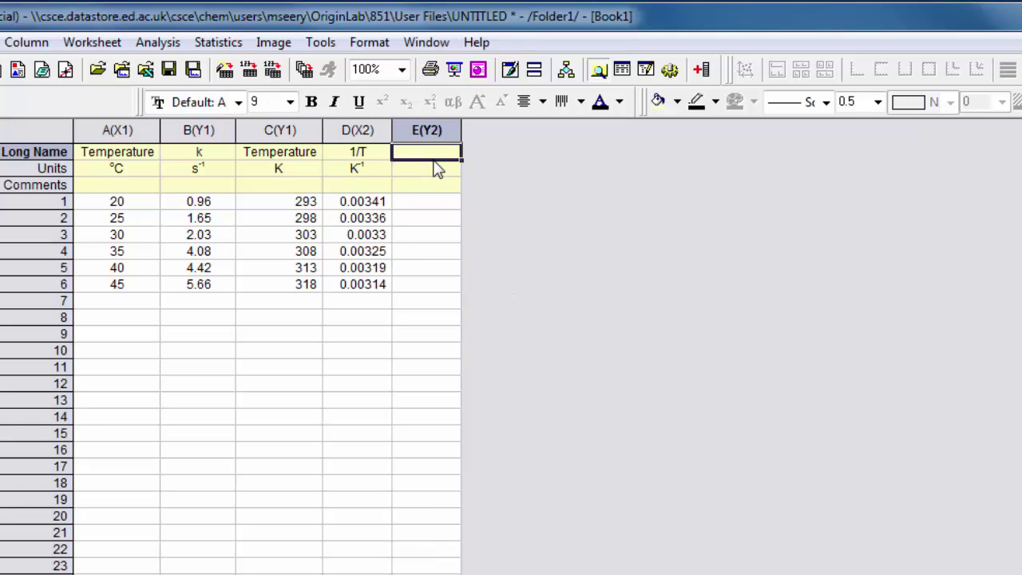
{"action": "type", "text": "ln k"}
{"action": "key", "text": "Return"}
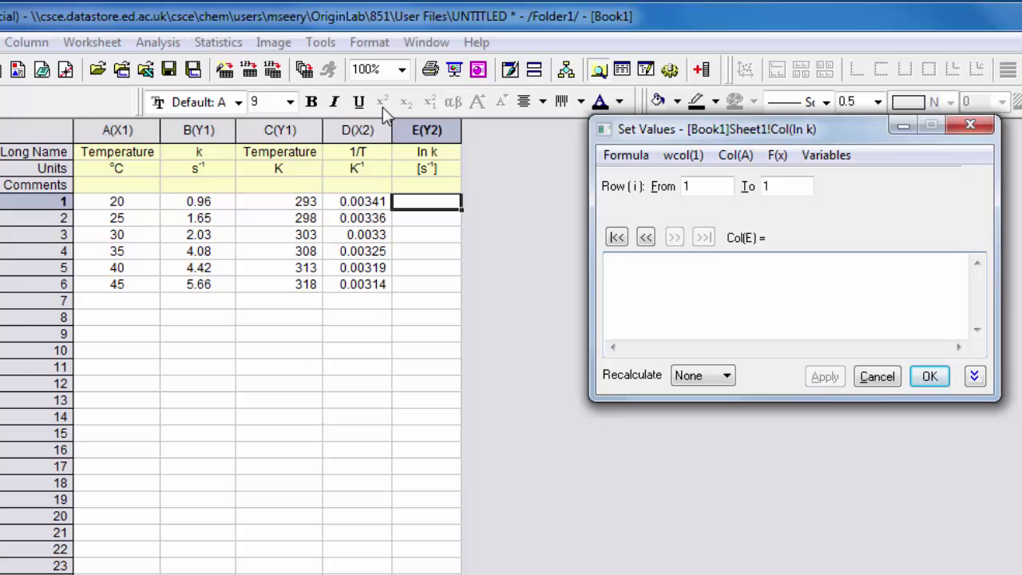
- Fill rows 1 to 6 of column E with the formula ln(col(B))
{"action": "type", "text": "ln("}
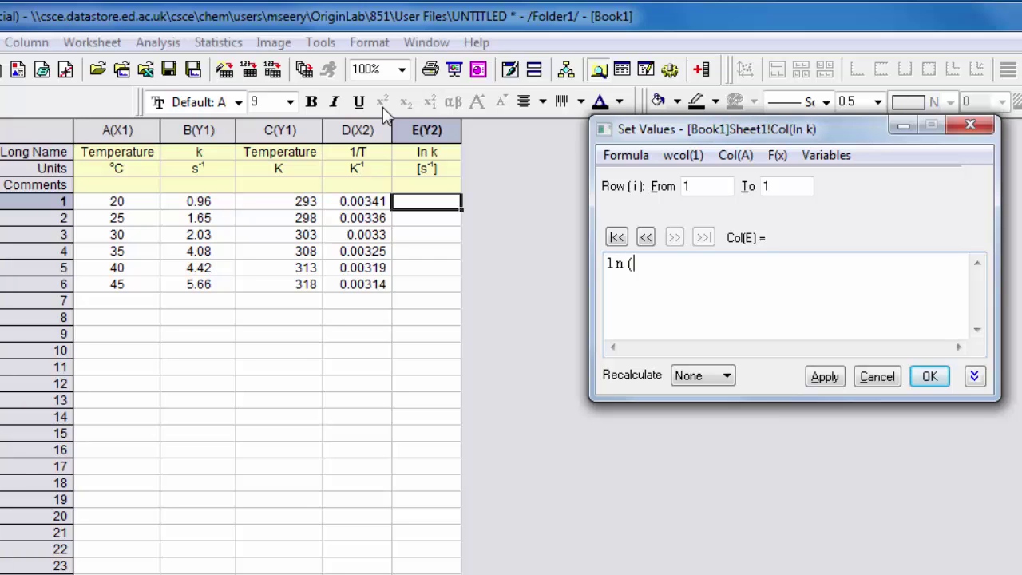
{"action": "type", "text": "col(B))"}
{"action": "double_click", "coordinate": [787, 186]}
{"action": "type", "text": "6"}
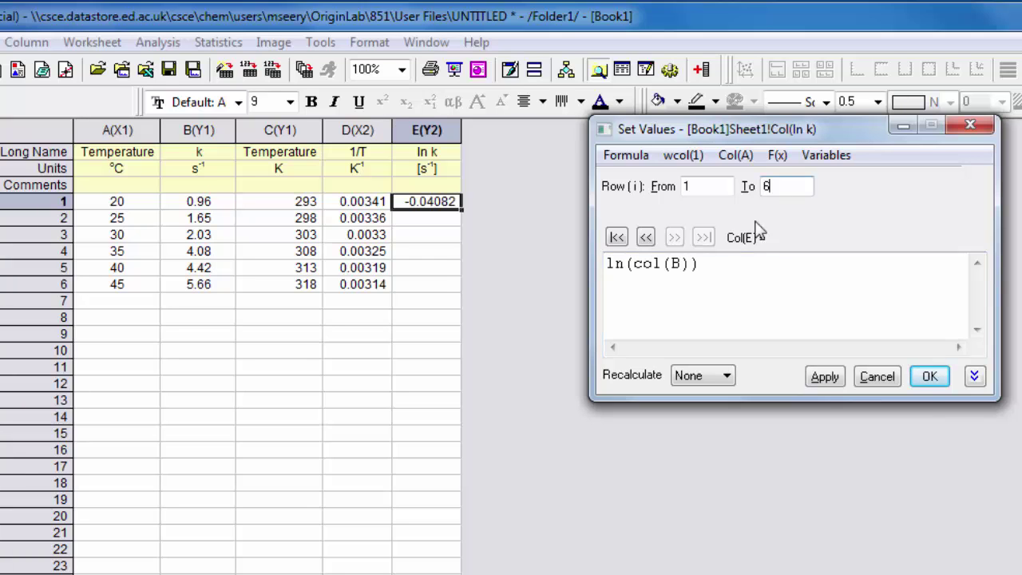
{"action": "left_click", "coordinate": [930, 376]}
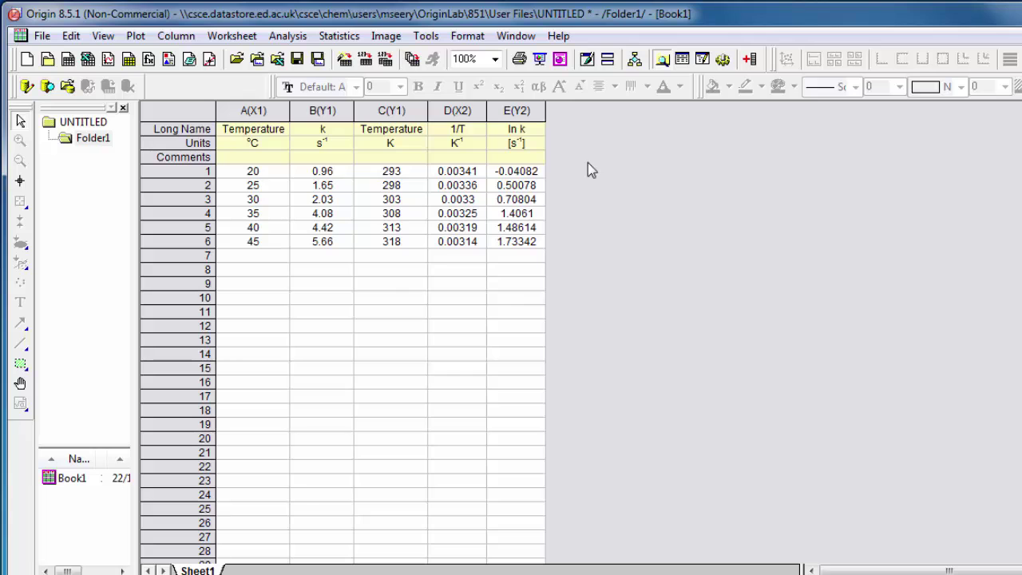
- Create a scatter plot with the 1/T column D as X and the ln k column E as Y
{"action": "left_click", "coordinate": [398, 285]}
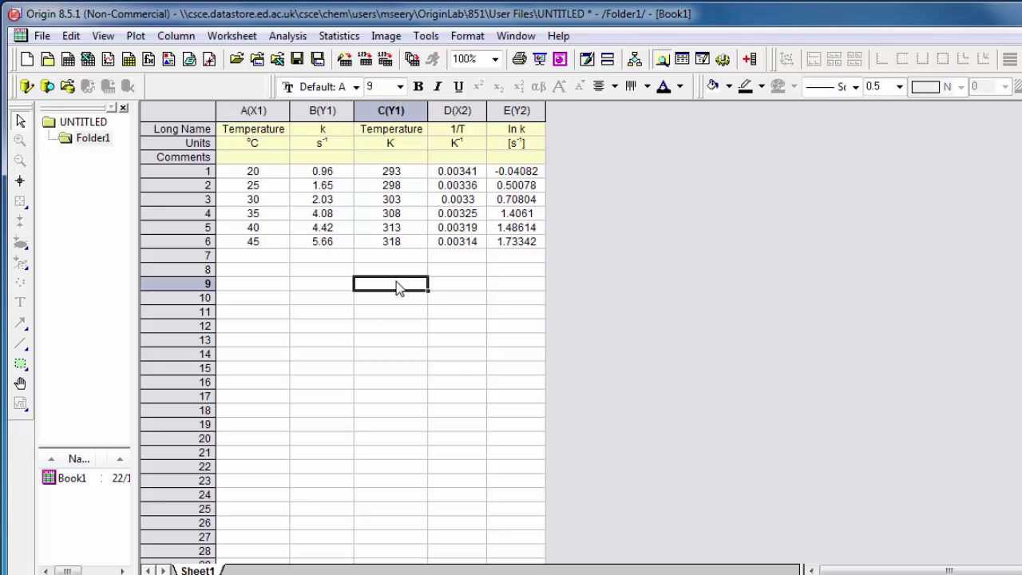
{"action": "left_click", "coordinate": [136, 37]}
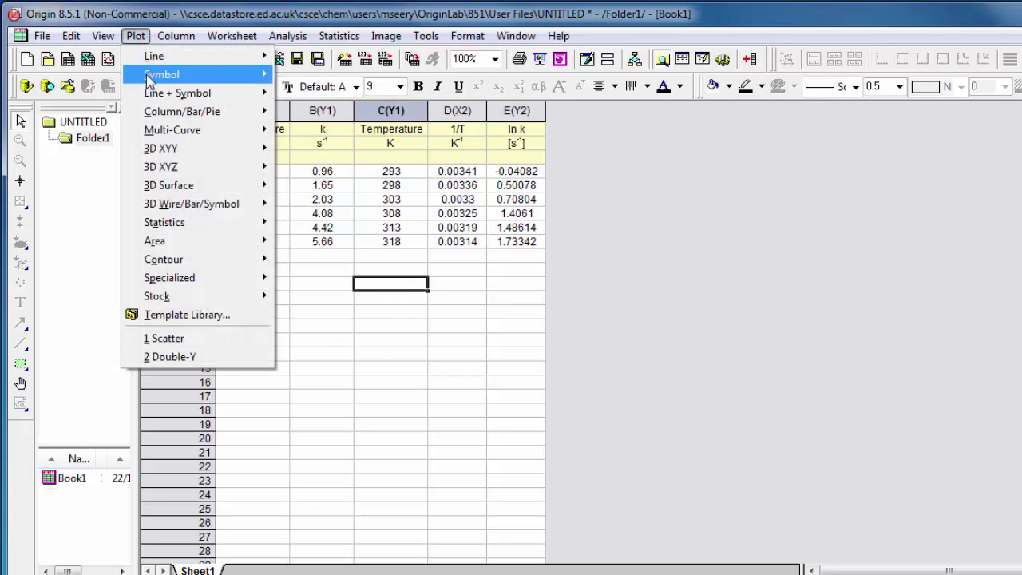
{"action": "mouse_move", "coordinate": [152, 77]}
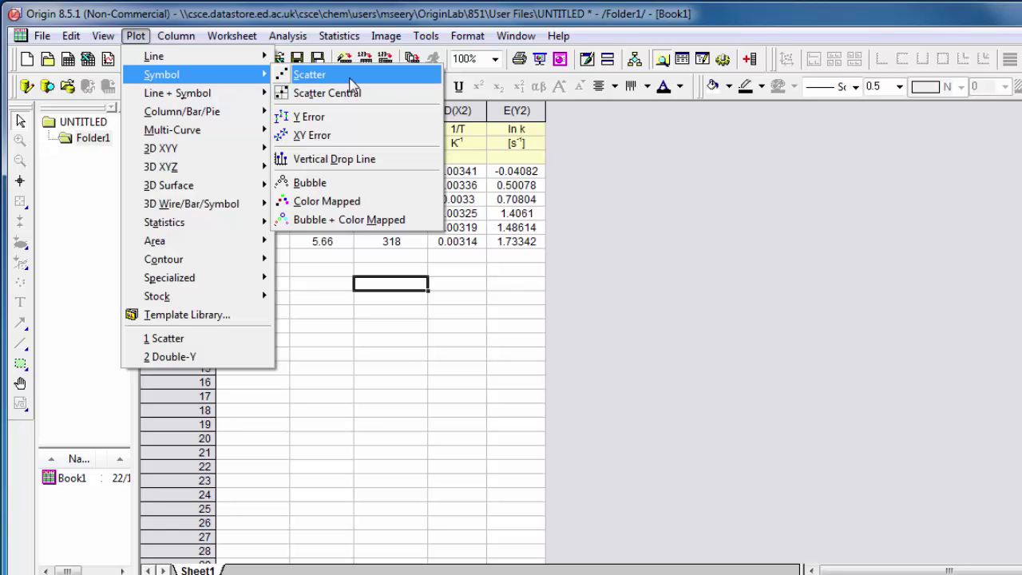
{"action": "left_click", "coordinate": [352, 76]}
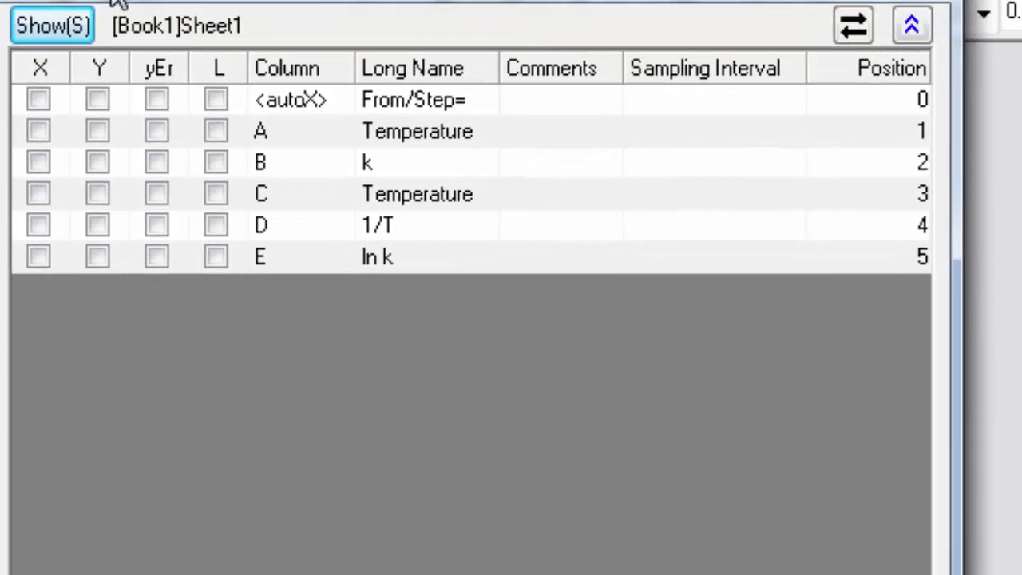
{"action": "left_click", "coordinate": [97, 256]}
{"action": "left_click", "coordinate": [39, 226]}
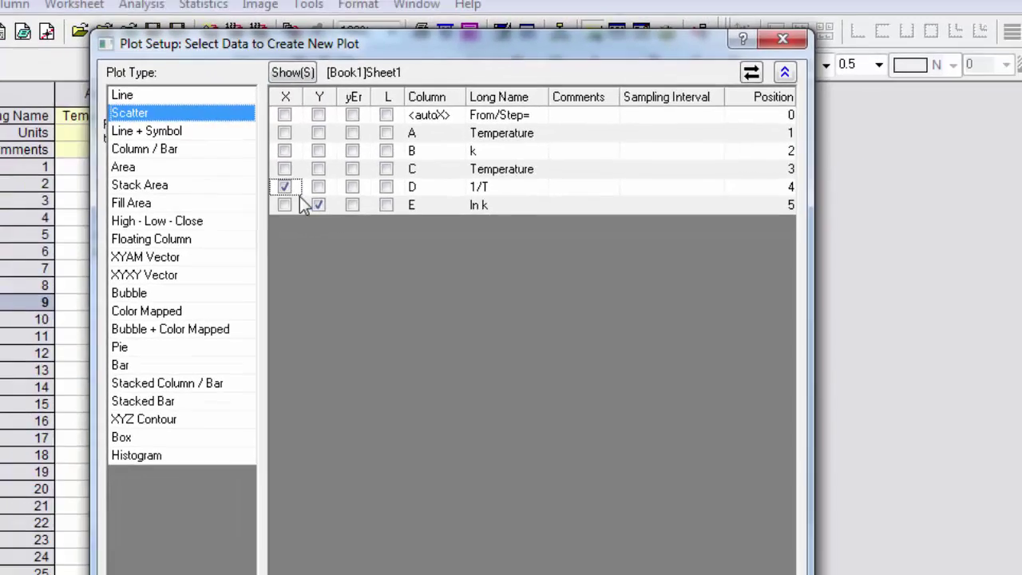
{"action": "left_click", "coordinate": [631, 523]}
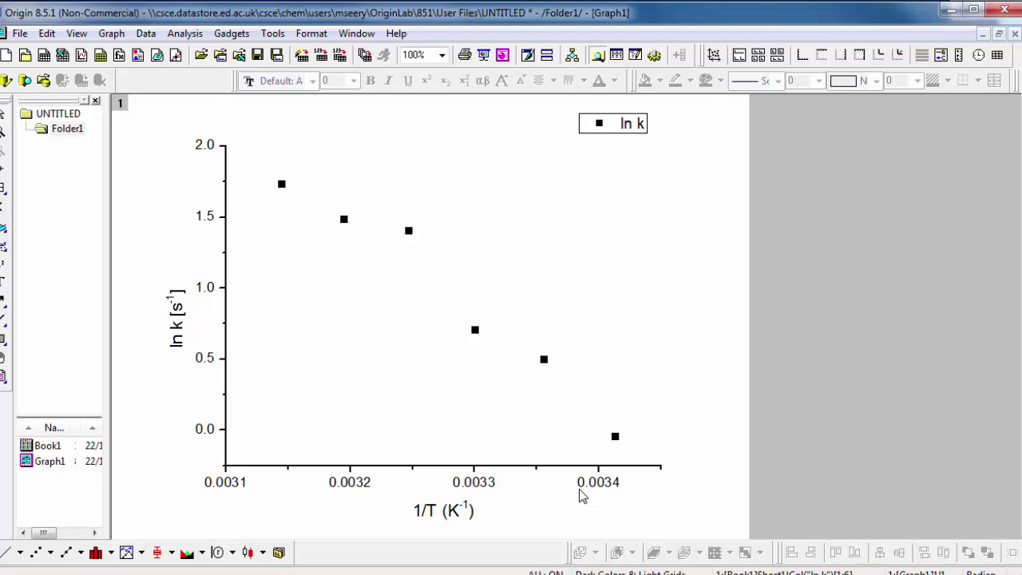
- Fit a straight line to the ln k data points with Update Legend on Source Graph turned off
{"action": "left_click", "coordinate": [408, 233]}
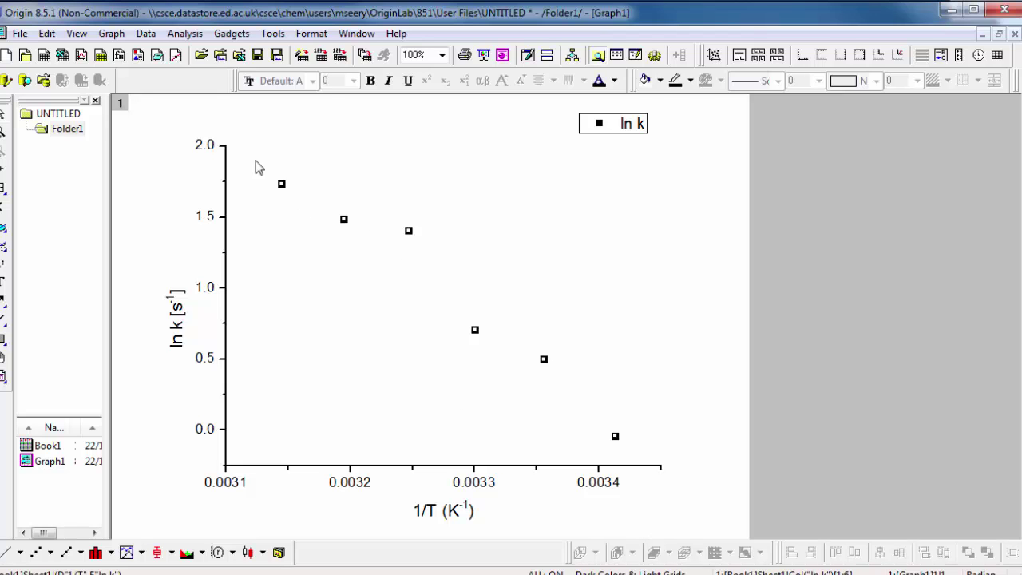
{"action": "left_click", "coordinate": [184, 33]}
{"action": "mouse_move", "coordinate": [206, 113]}
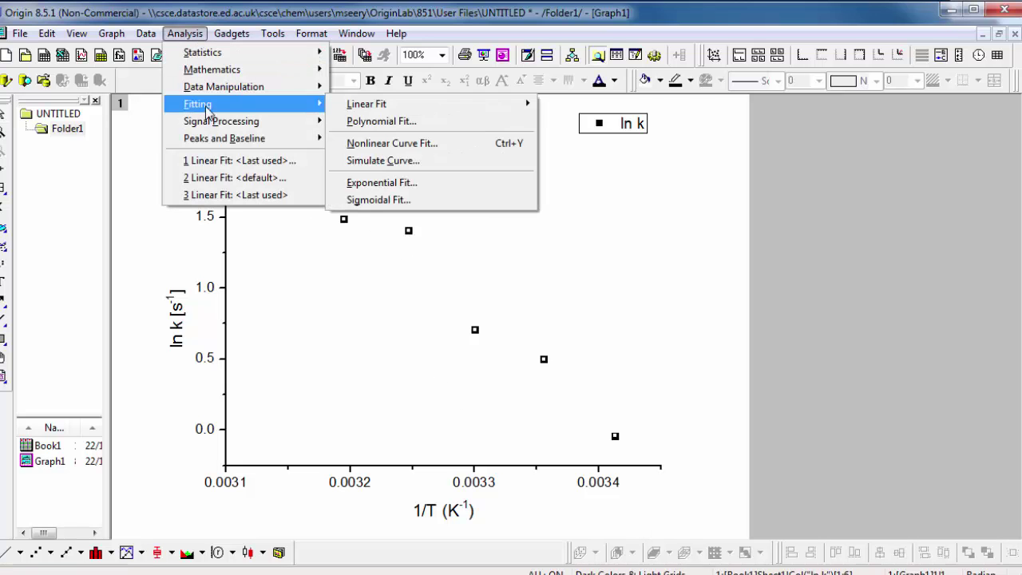
{"action": "mouse_move", "coordinate": [415, 112]}
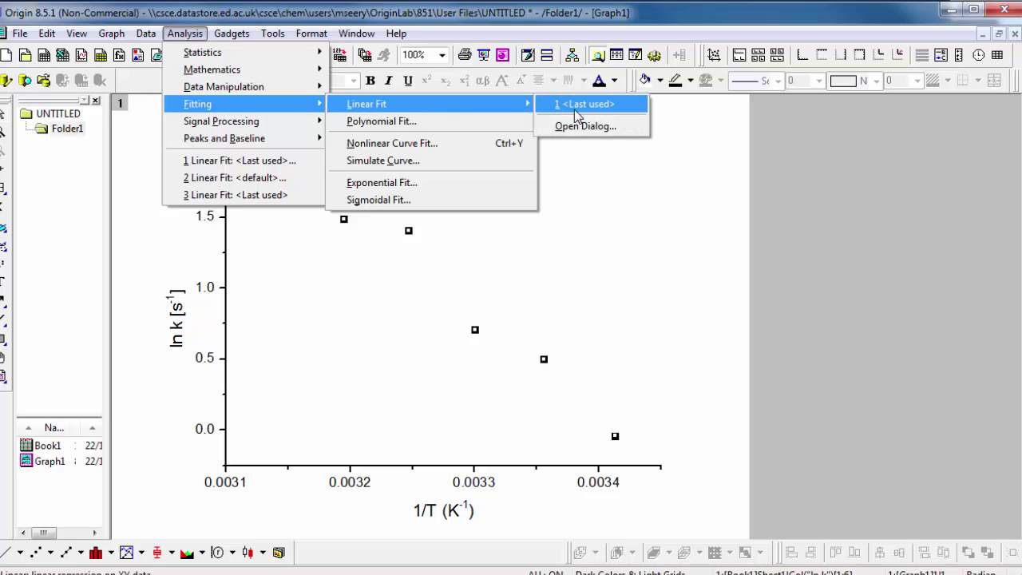
{"action": "left_click", "coordinate": [602, 127]}
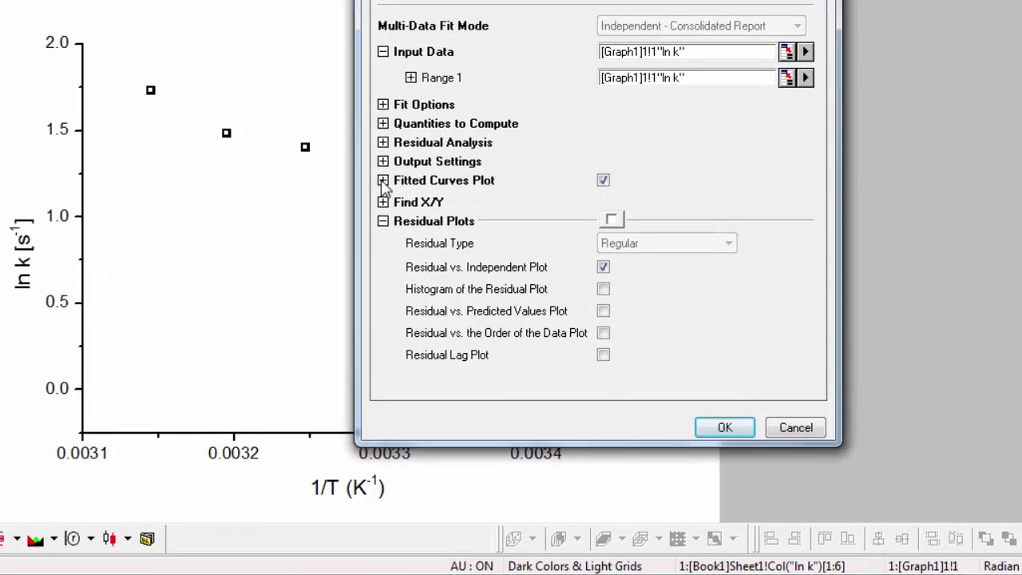
{"action": "left_click", "coordinate": [383, 180]}
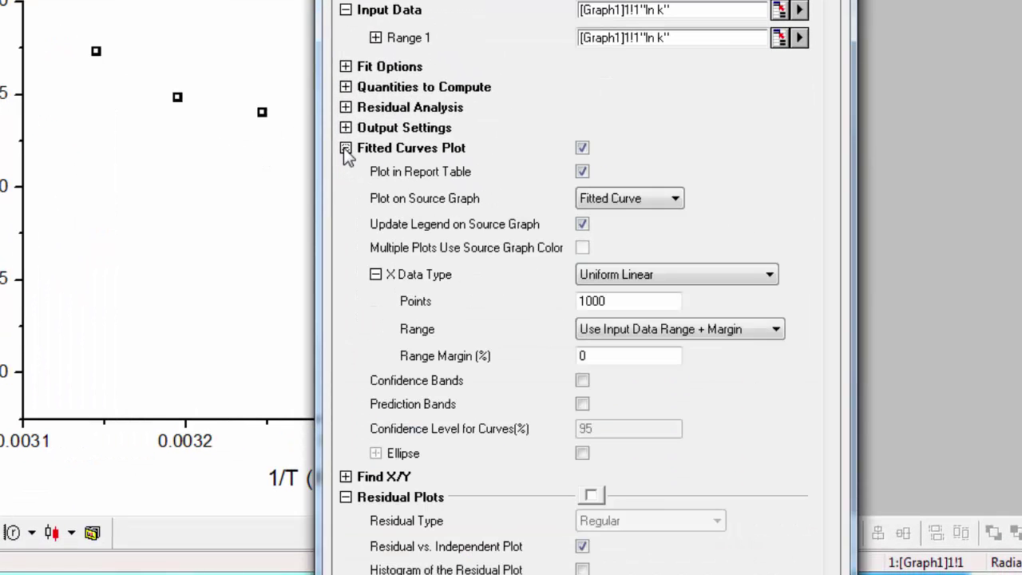
{"action": "left_click", "coordinate": [582, 224]}
{"action": "left_click", "coordinate": [348, 149]}
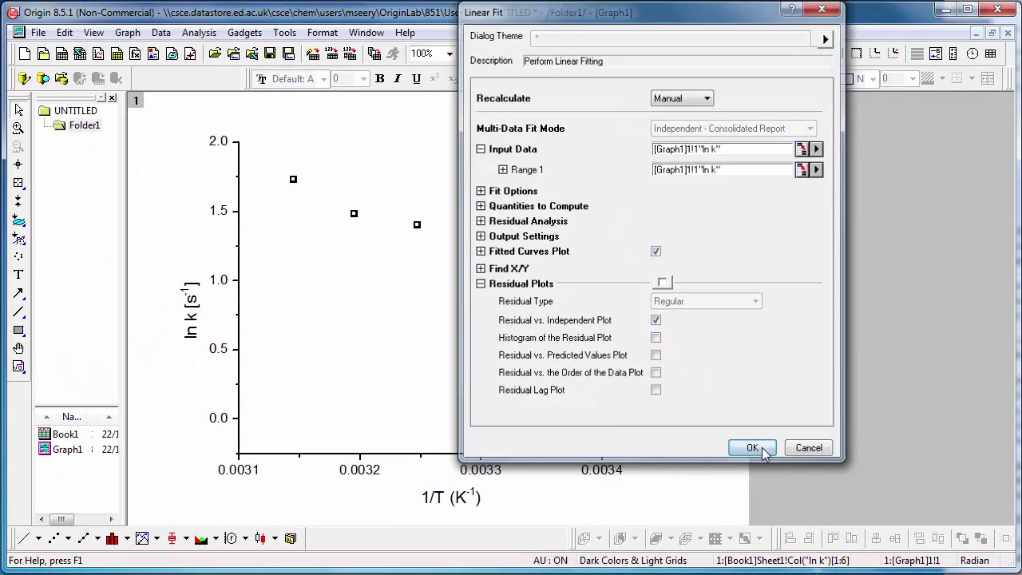
{"action": "left_click", "coordinate": [713, 413]}
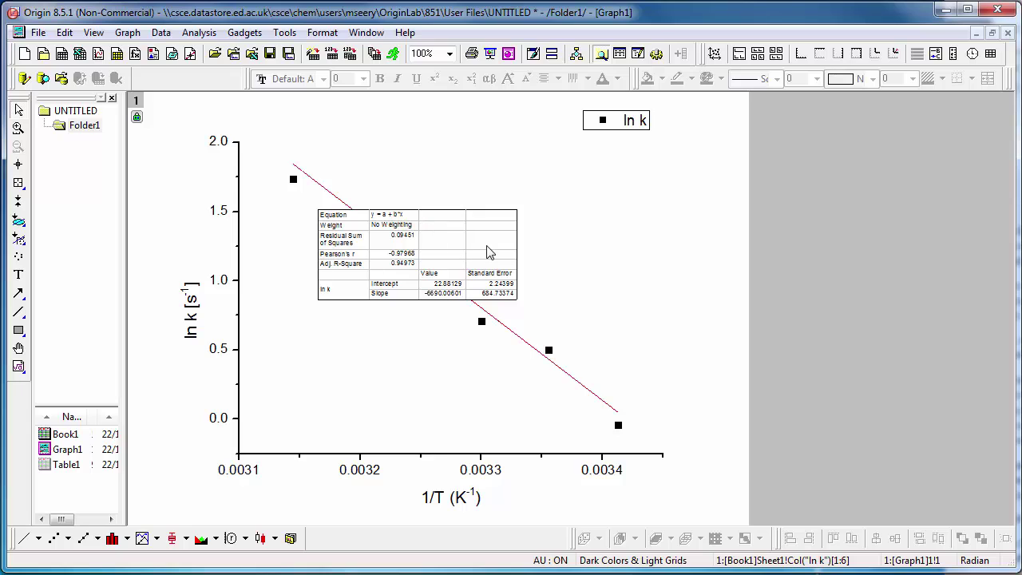
- Move the fit results table clear of the line into the graph's upper-right area and examine its intercept, slope and standard errors
{"action": "left_click_drag", "start_coordinate": [601, 215], "coordinate": [625, 212]}
{"action": "left_click", "coordinate": [449, 54]}
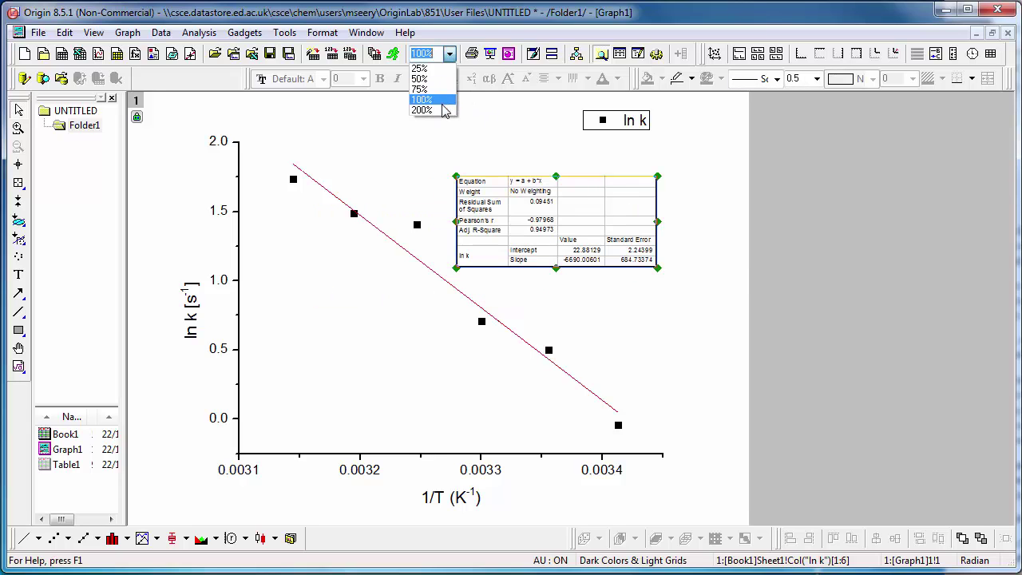
{"action": "left_click", "coordinate": [443, 113]}
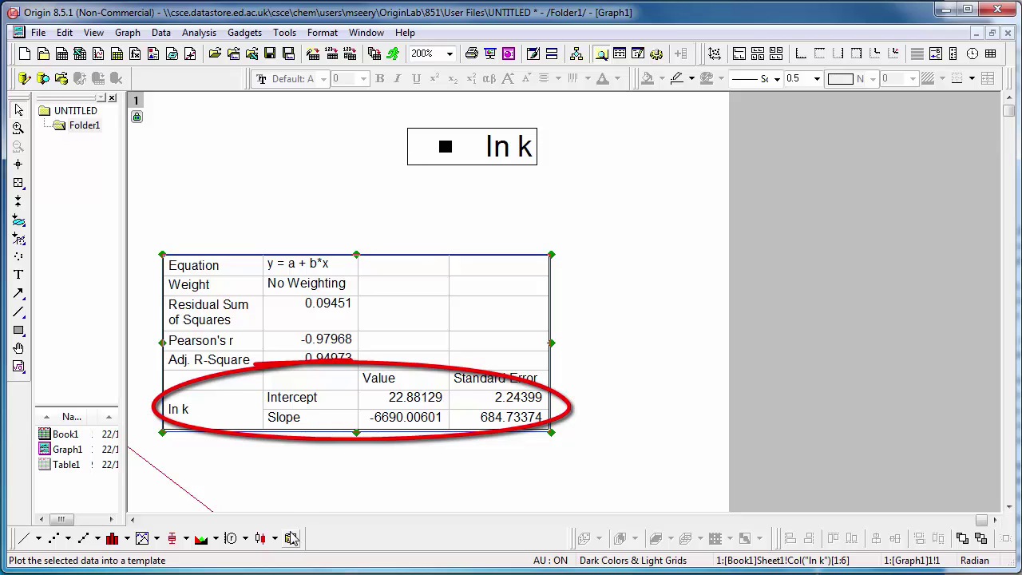
{"action": "left_click", "coordinate": [451, 55]}
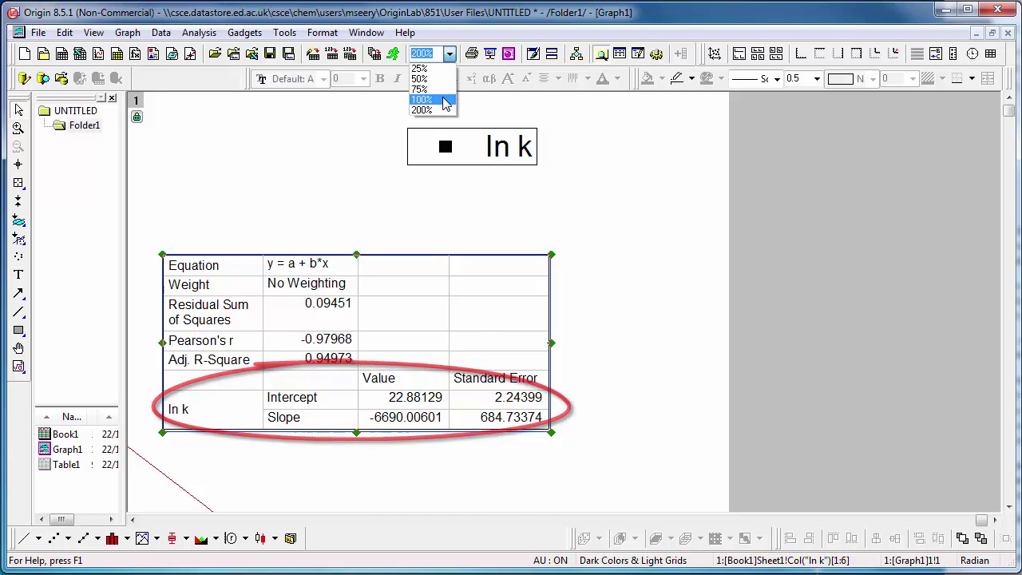
{"action": "left_click", "coordinate": [444, 96]}
{"action": "left_click", "coordinate": [688, 210]}
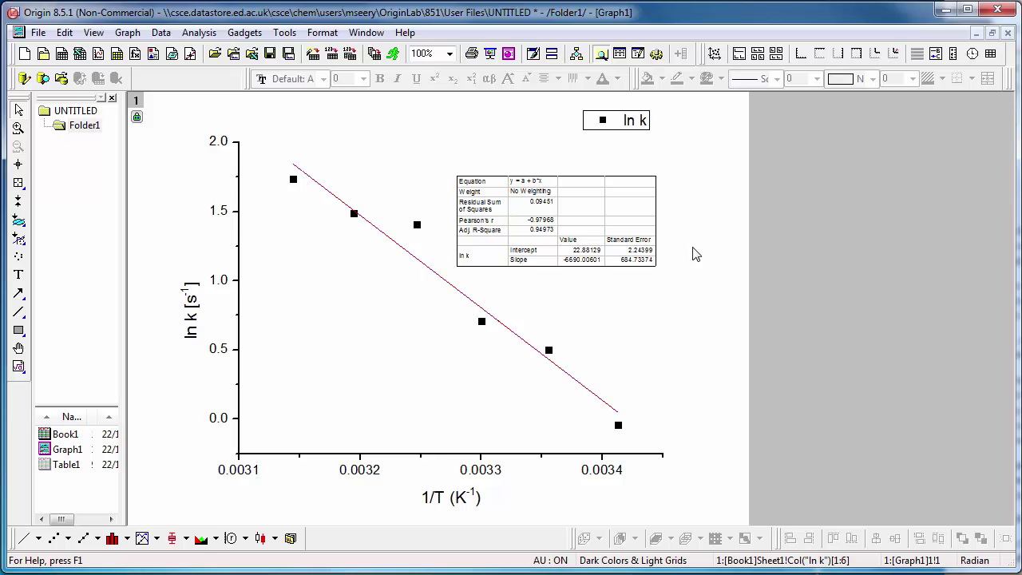
- Review the FitLinear1 report in Book1 and open its Residual vs. Independent Plot to examine the residuals for outliers
{"action": "left_click", "coordinate": [68, 439]}
{"action": "double_click", "coordinate": [67, 440]}
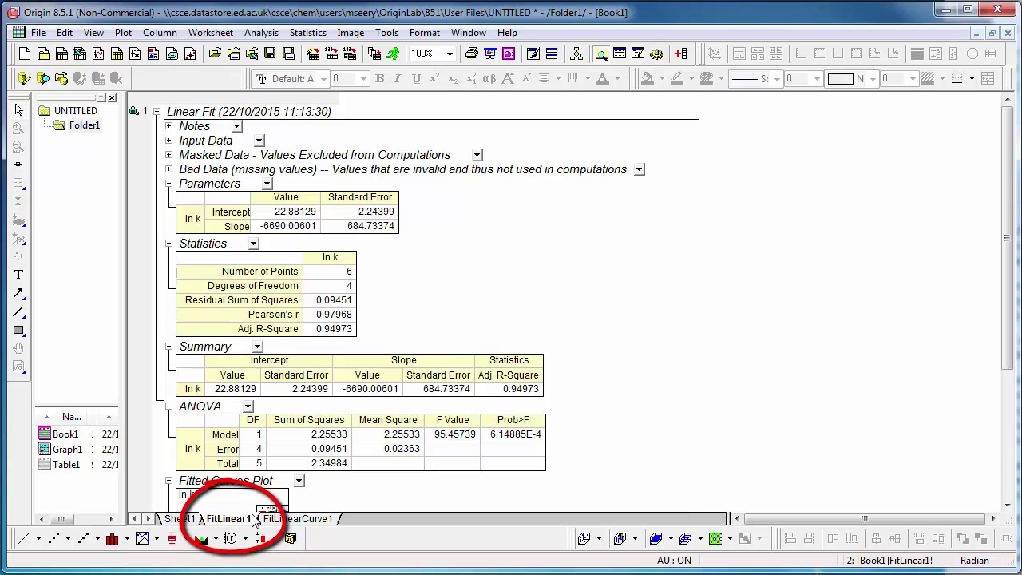
{"action": "scroll", "coordinate": [367, 373], "scroll_direction": "down", "scroll_amount": 3}
{"action": "scroll", "coordinate": [368, 373], "scroll_direction": "down", "scroll_amount": 2}
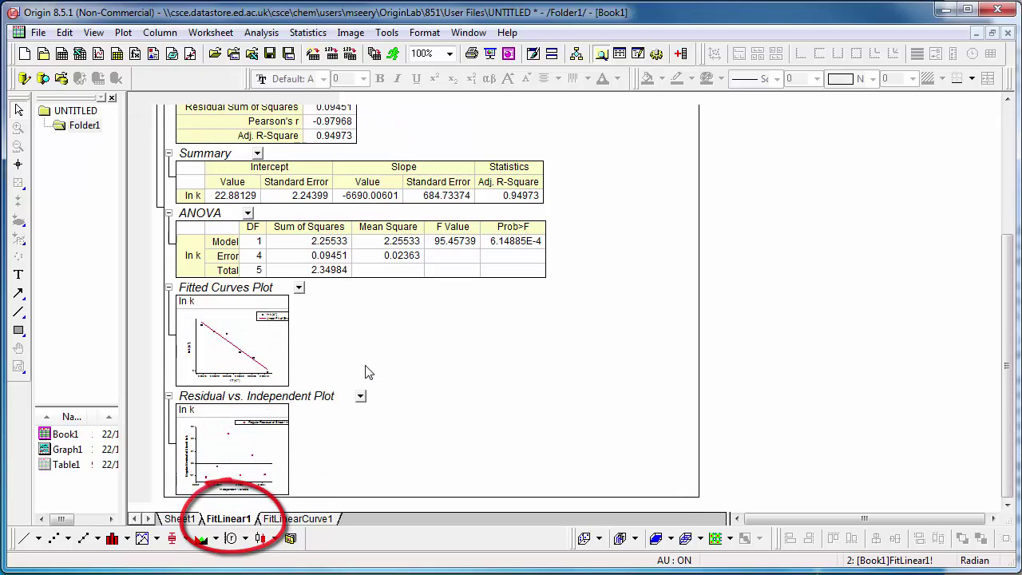
{"action": "double_click", "coordinate": [267, 449]}
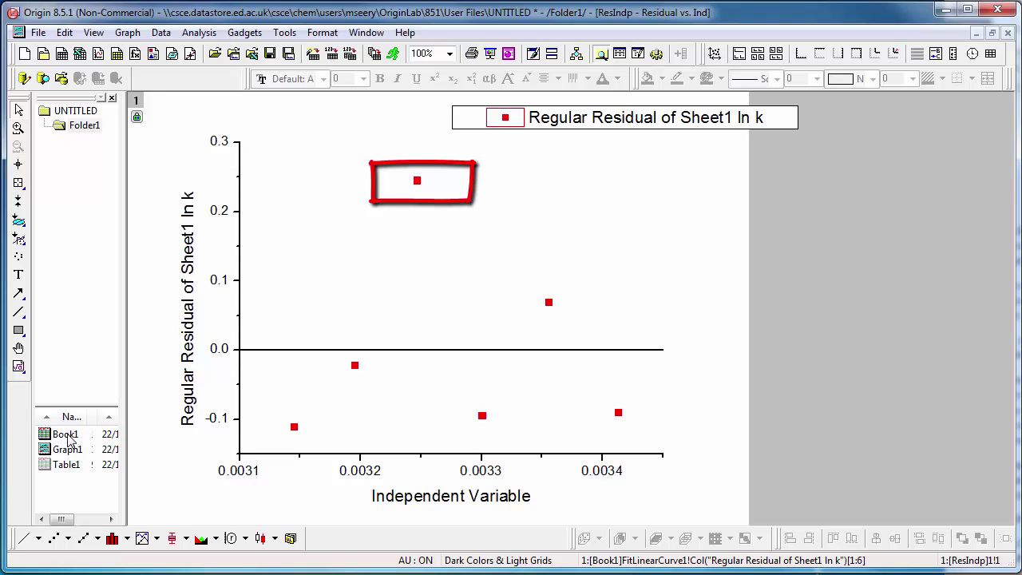
- Return to Graph1 and examine the Adj. R-Square value in the fit results table at 200% magnification
{"action": "double_click", "coordinate": [69, 452]}
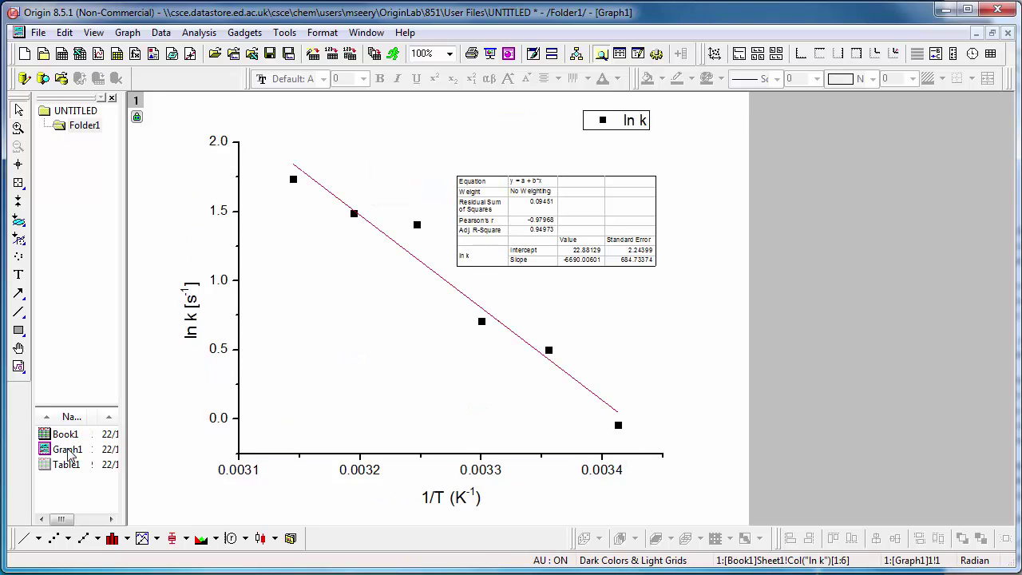
{"action": "left_click", "coordinate": [451, 53]}
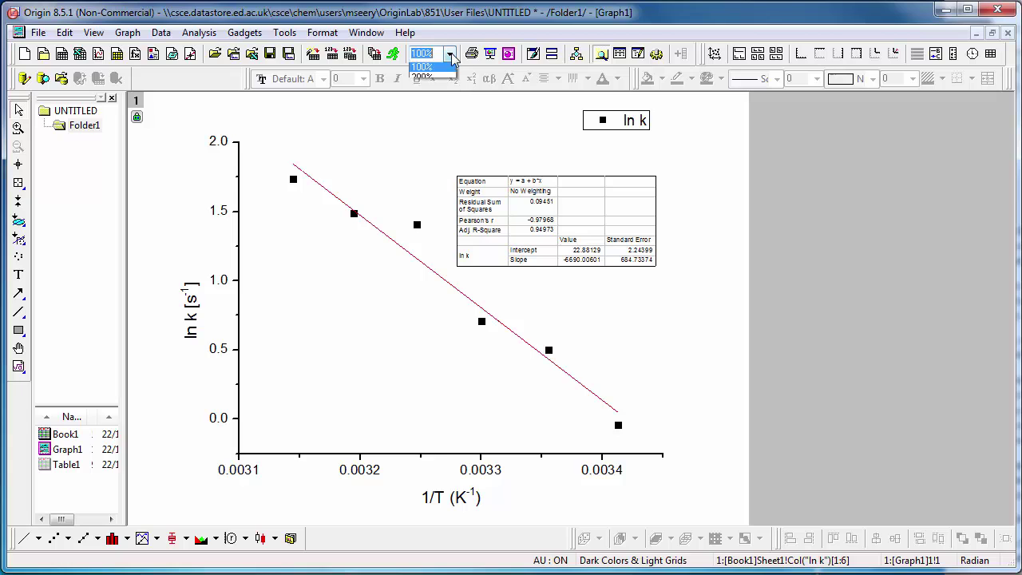
{"action": "left_click", "coordinate": [445, 110]}
{"action": "left_click", "coordinate": [511, 524]}
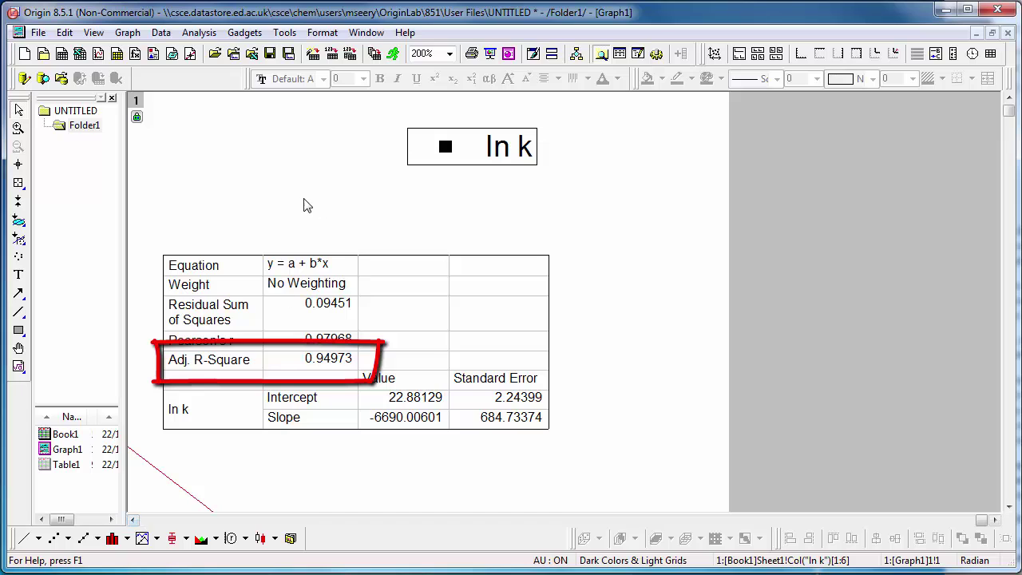
{"action": "left_click", "coordinate": [450, 54]}
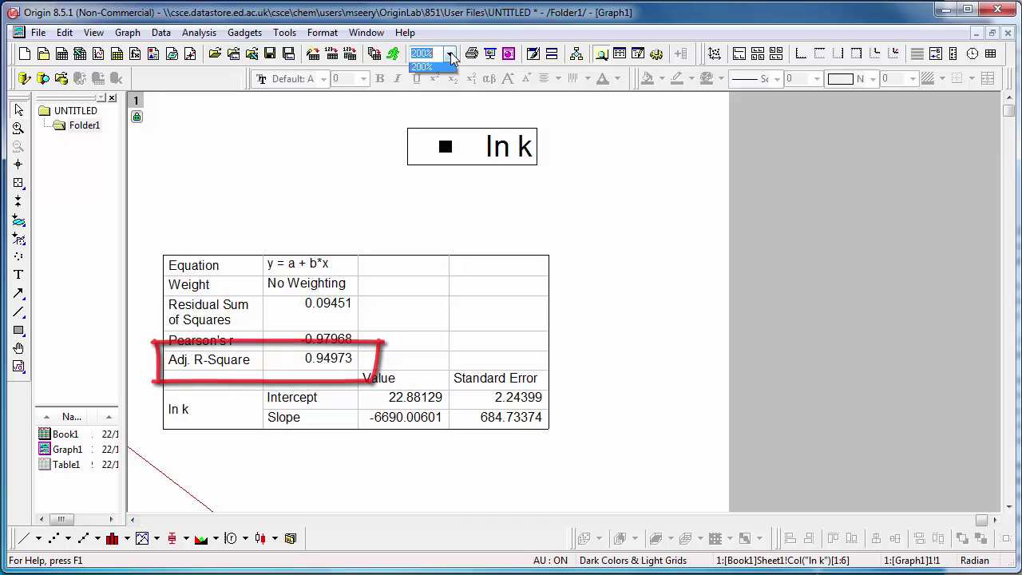
{"action": "left_click", "coordinate": [422, 99]}
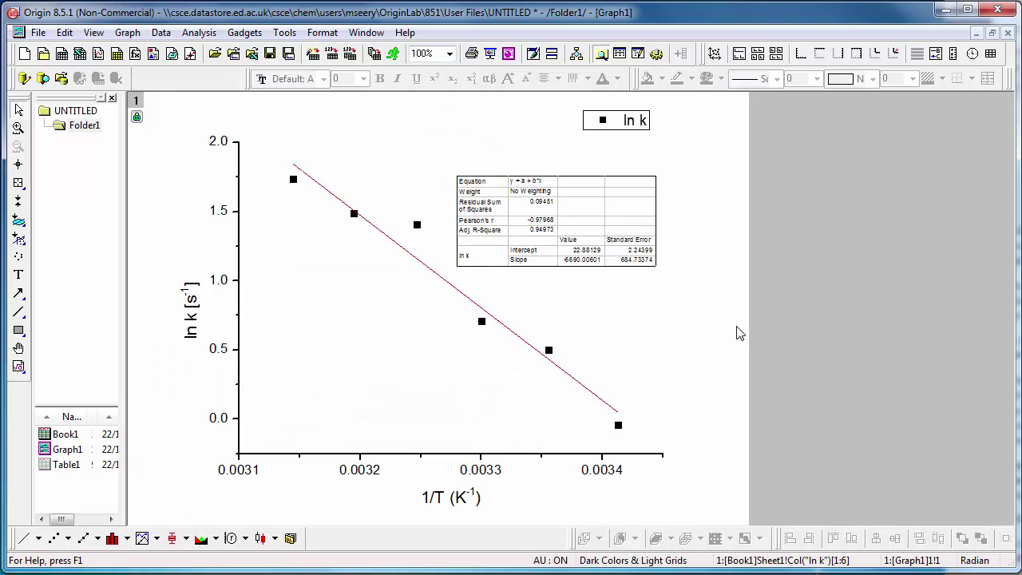